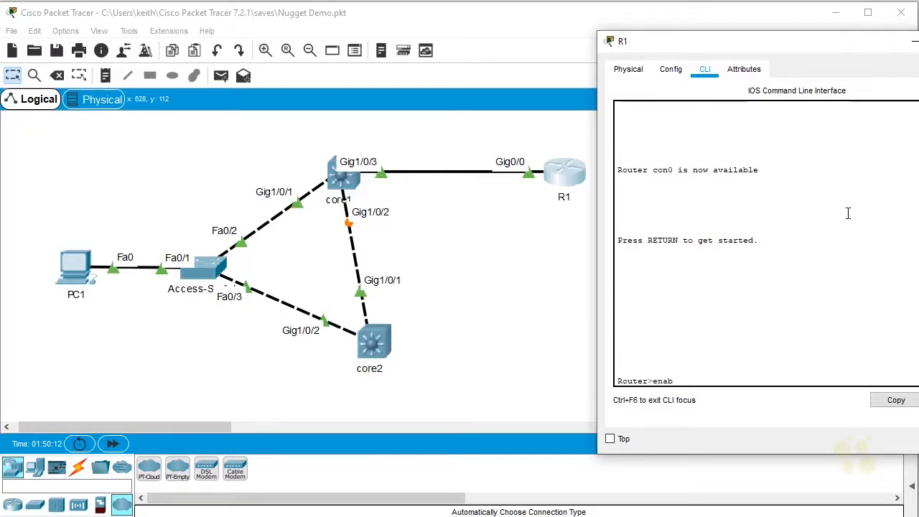
Enter privileged mode and global configuration on R1, and open interface gig 0/0 for configuration
{"action": "key", "text": "Return"}
{"action": "type", "text": "conf t"}
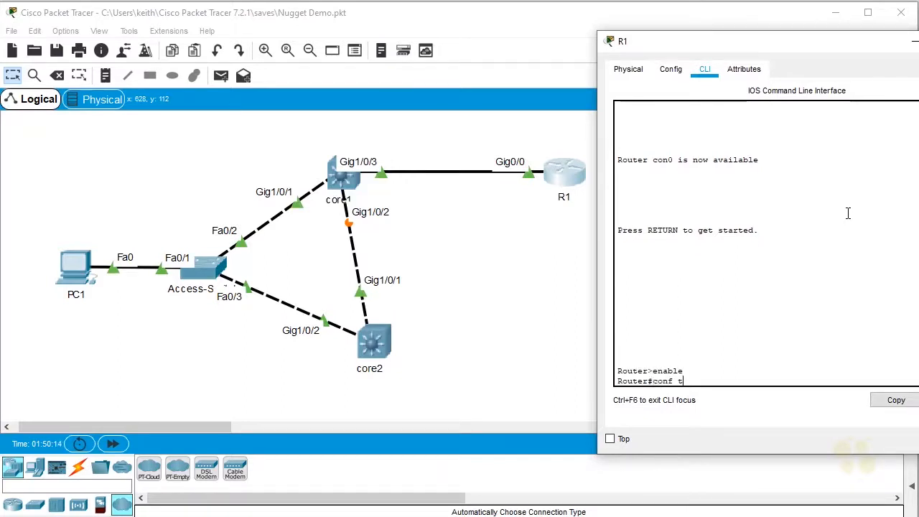
{"action": "key", "text": "Return"}
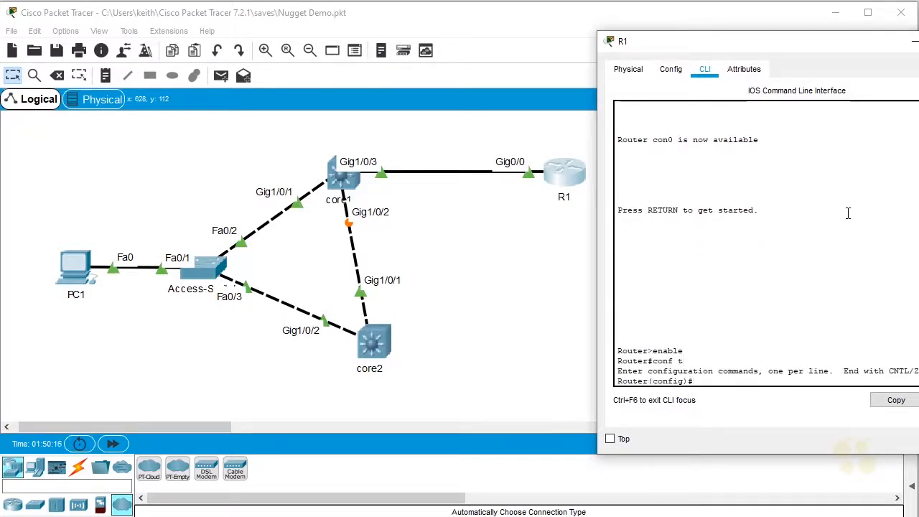
{"action": "type", "text": "int gig 0/0"}
{"action": "key", "text": "Return"}
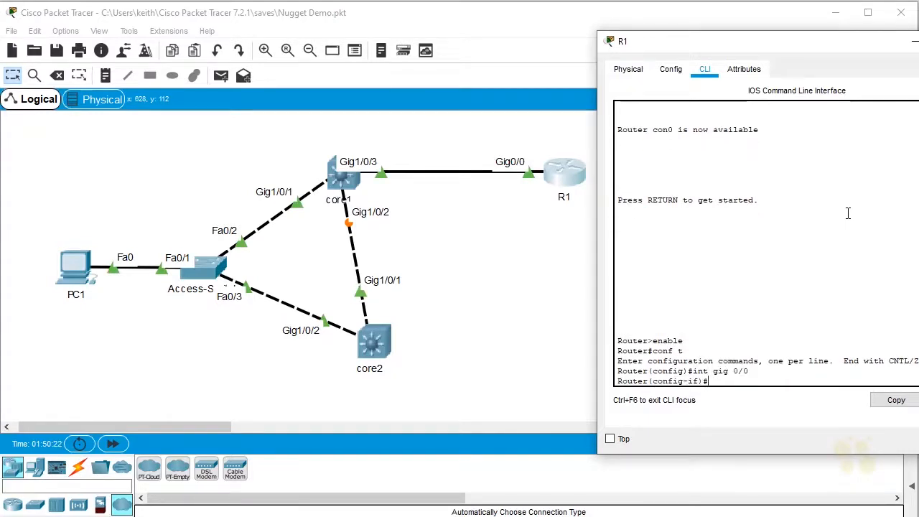
Assign IP address 10.67.83.1 with mask 255.255.255.0 to R1's gig 0/0 interface and leave configuration mode
{"action": "type", "text": "ip addr"}
{"action": "key", "text": "Tab"}
{"action": "type", "text": "10.67"}
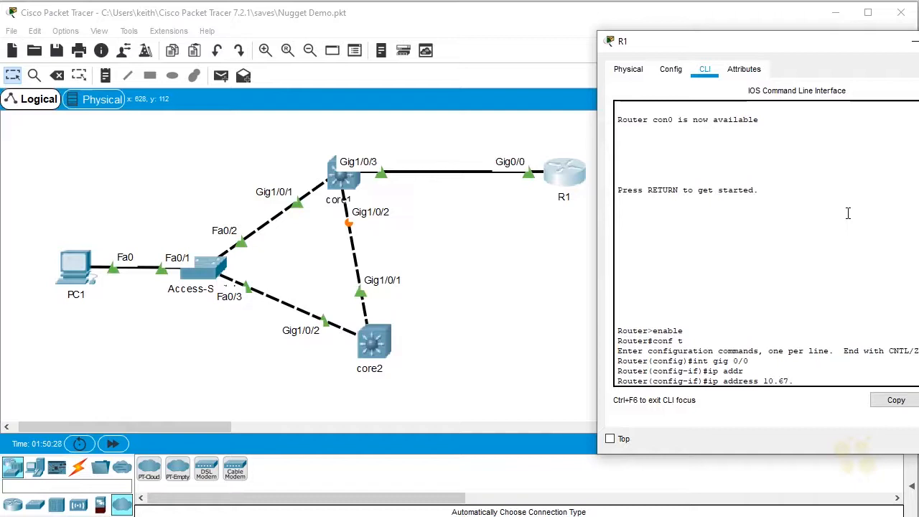
{"action": "type", "text": ".83.1 255.255.255.0"}
{"action": "key", "text": "Return"}
{"action": "type", "text": "end"}
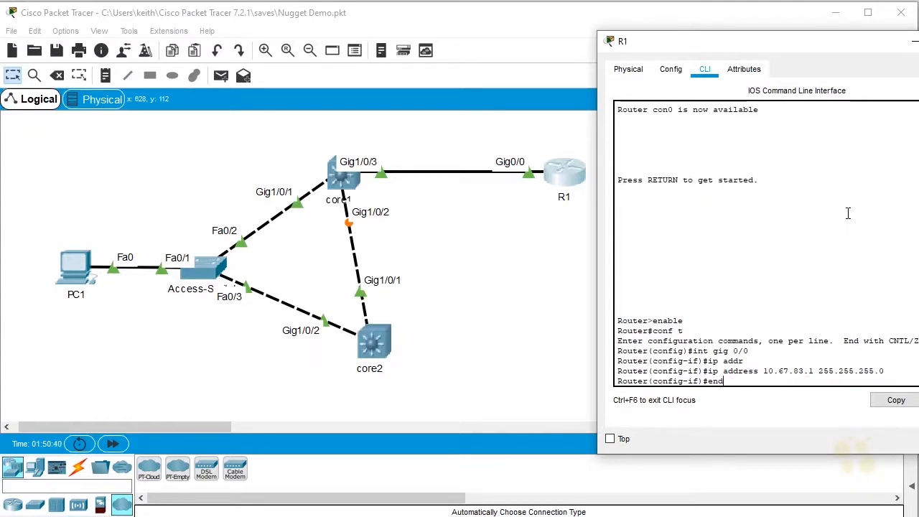
{"action": "key", "text": "Return"}
Run show ip interface brief on R1 and check the GigabitEthernet0/0 entry
{"action": "key", "text": "Return"}
{"action": "key", "text": "Return"}
{"action": "type", "text": "show ip int"}
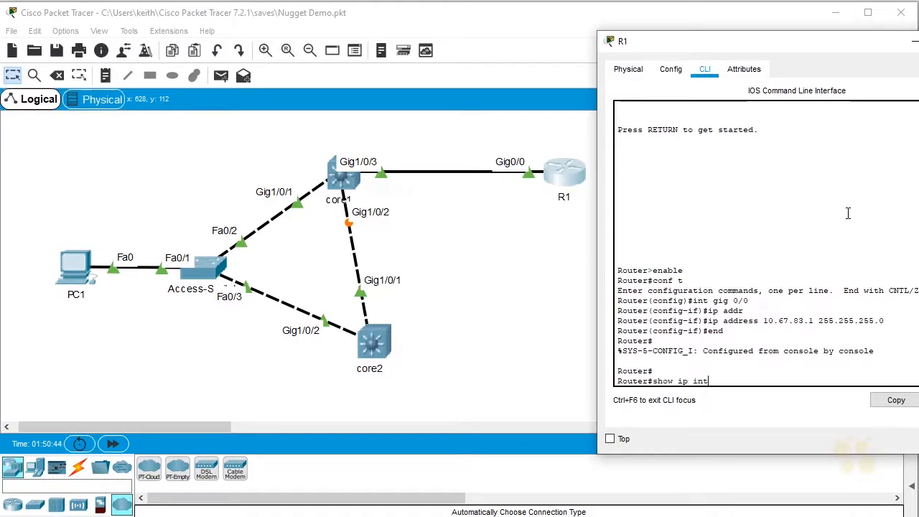
{"action": "key", "text": "Tab"}
{"action": "type", "text": "bri"}
{"action": "key", "text": "Tab"}
{"action": "key", "text": "Return"}
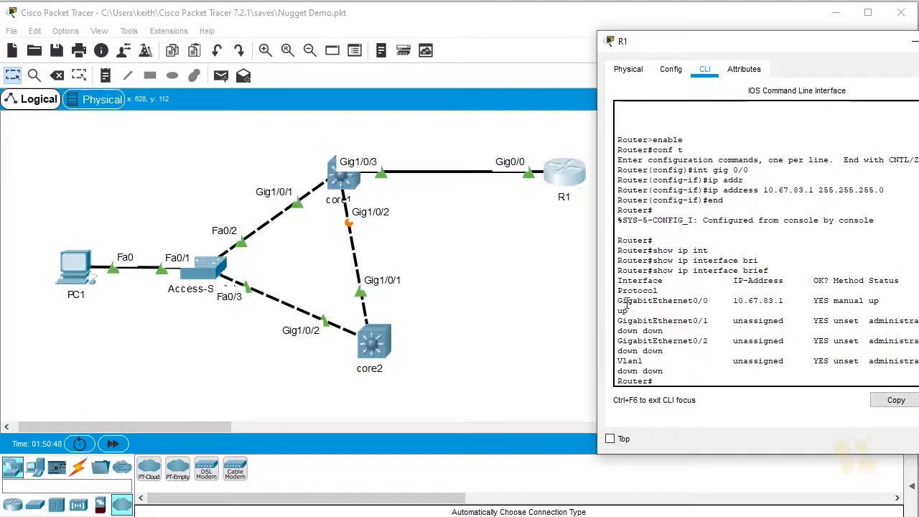
{"action": "left_click_drag", "start_coordinate": [618, 300], "coordinate": [880, 302]}
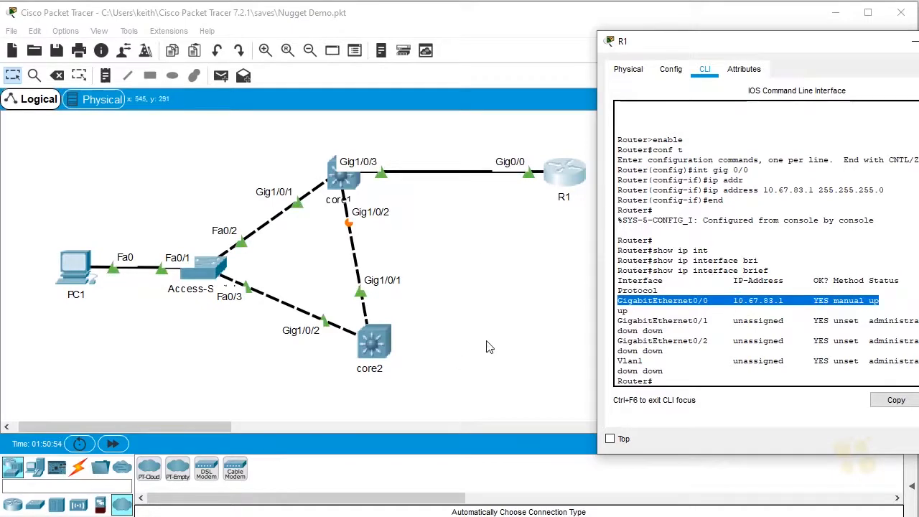
Configure PC1's FastEthernet0 with static IP address 10.67.83.100 and subnet mask 255.255.255.0
{"action": "left_click", "coordinate": [77, 264]}
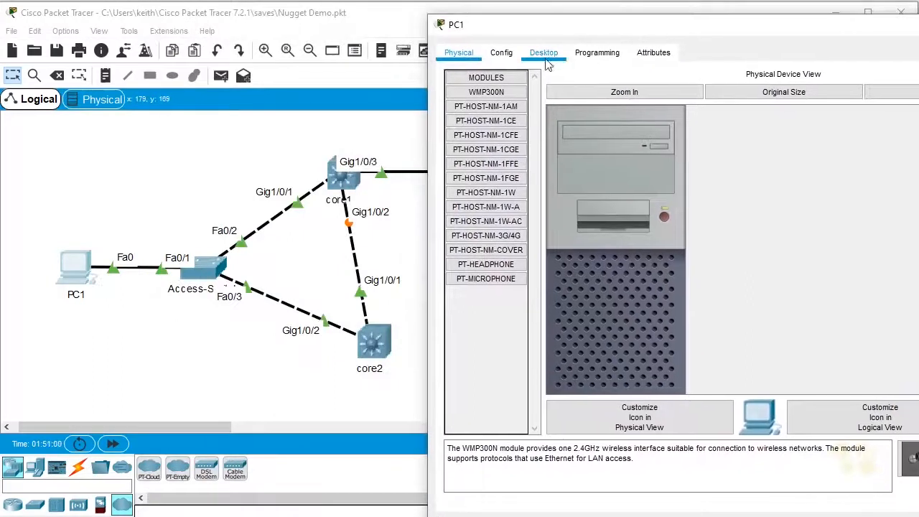
{"action": "left_click", "coordinate": [503, 54]}
{"action": "left_click", "coordinate": [493, 136]}
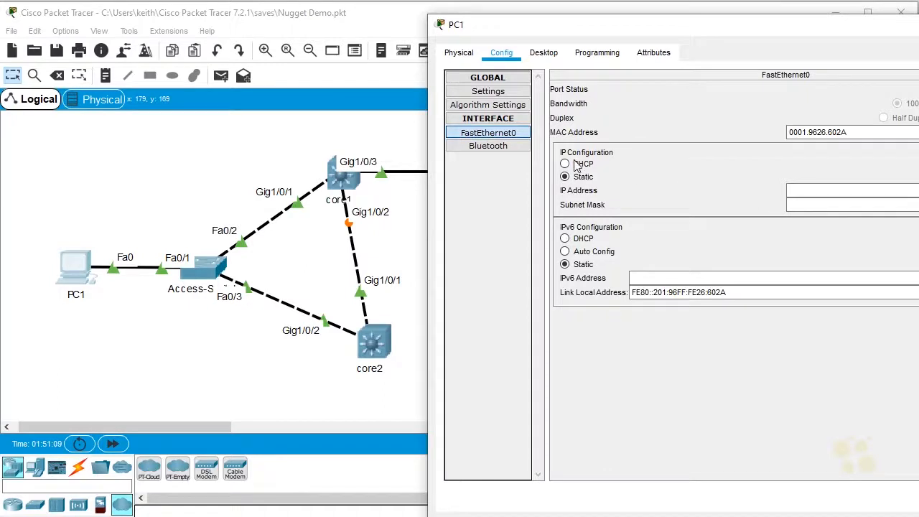
{"action": "left_click", "coordinate": [836, 190]}
{"action": "type", "text": "10"}
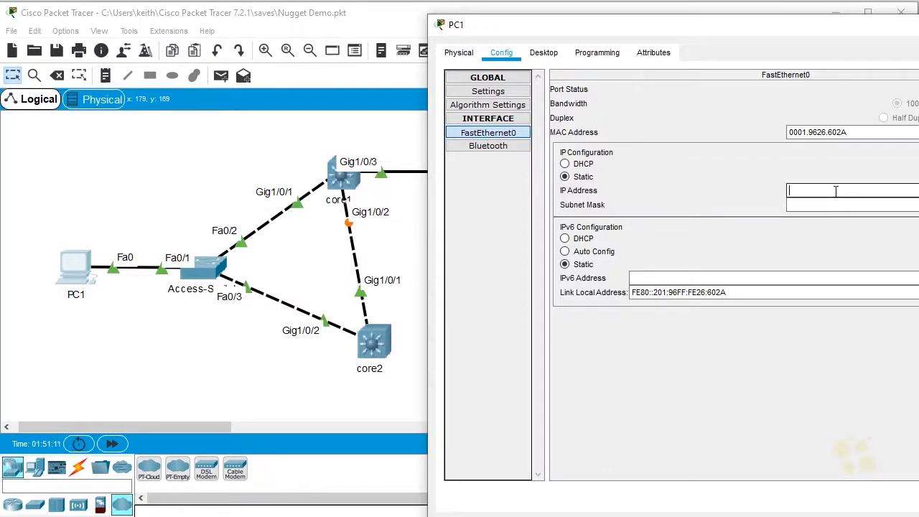
{"action": "type", "text": ".67.83"}
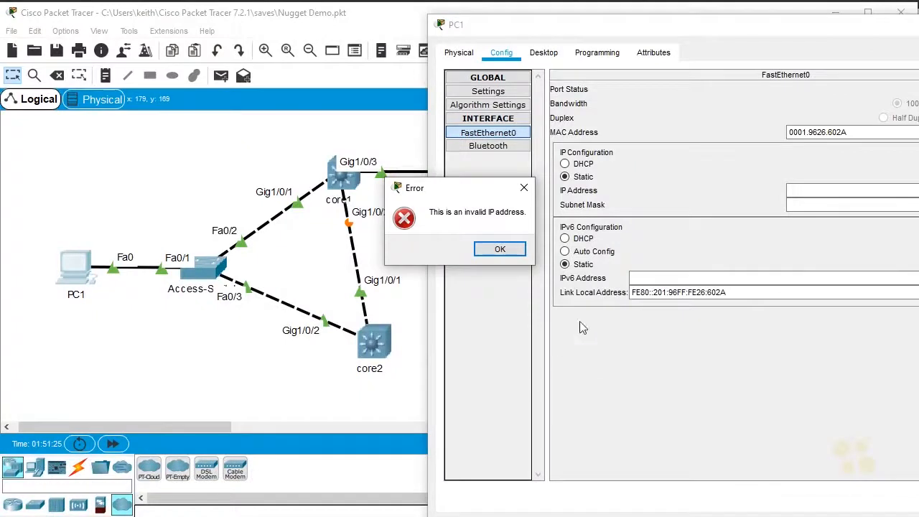
{"action": "key", "text": "Return"}
{"action": "type", "text": "10.67."}
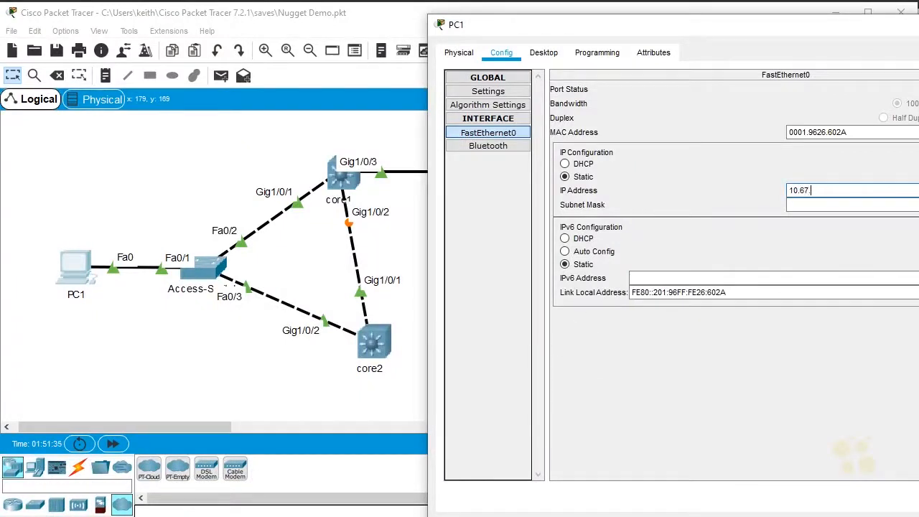
{"action": "type", "text": "83.100"}
{"action": "key", "text": "Tab"}
{"action": "type", "text": "255.255.255.0"}
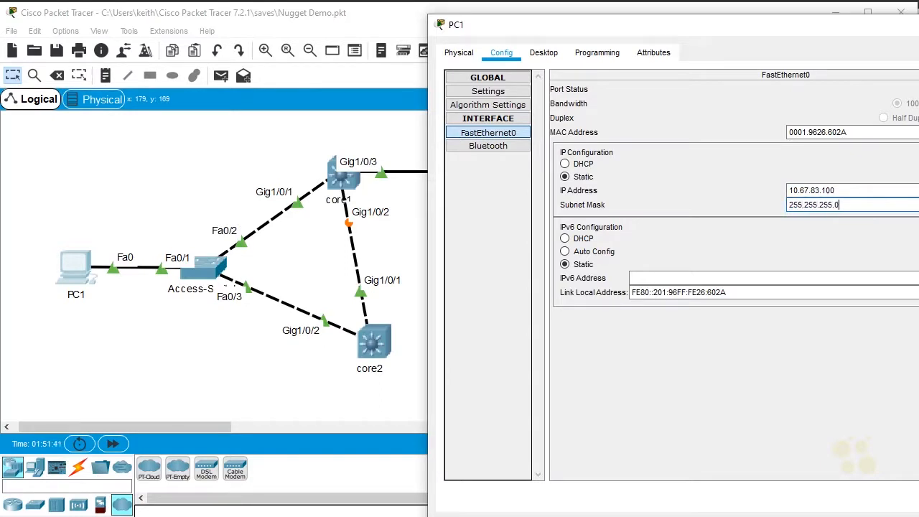
{"action": "left_click", "coordinate": [835, 353]}
Check PC1's IP settings with ipconfig in its Command Prompt and ping R1 at 10.67.83.1
{"action": "left_click", "coordinate": [539, 54]}
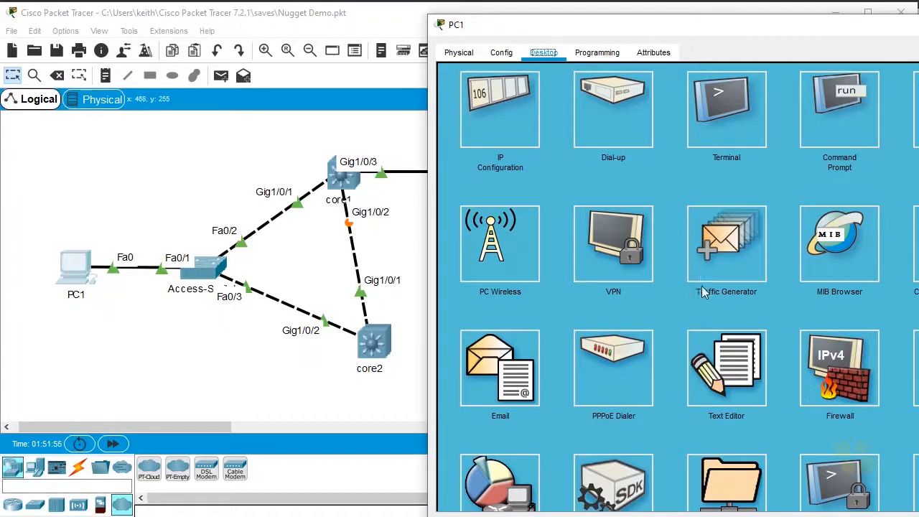
{"action": "left_click", "coordinate": [828, 117]}
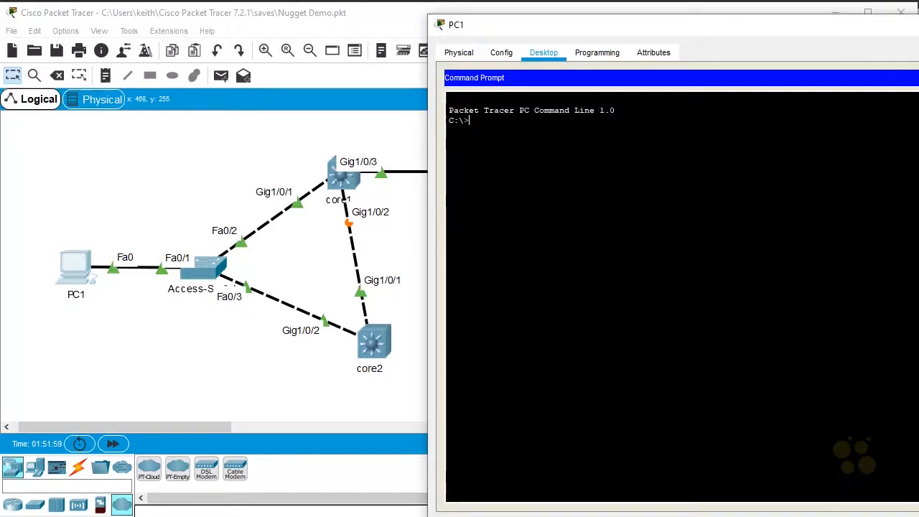
{"action": "type", "text": "ipconfig"}
{"action": "key", "text": "Return"}
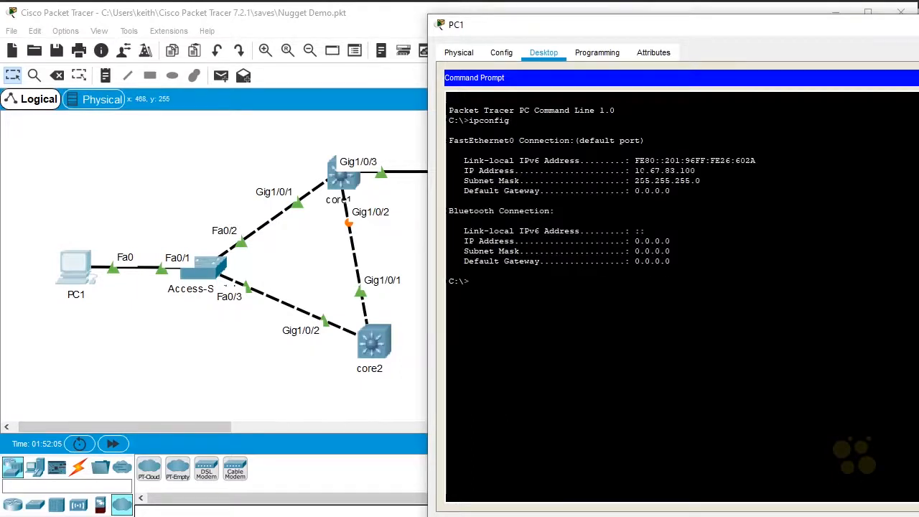
{"action": "left_click_drag", "start_coordinate": [635, 170], "coordinate": [696, 170]}
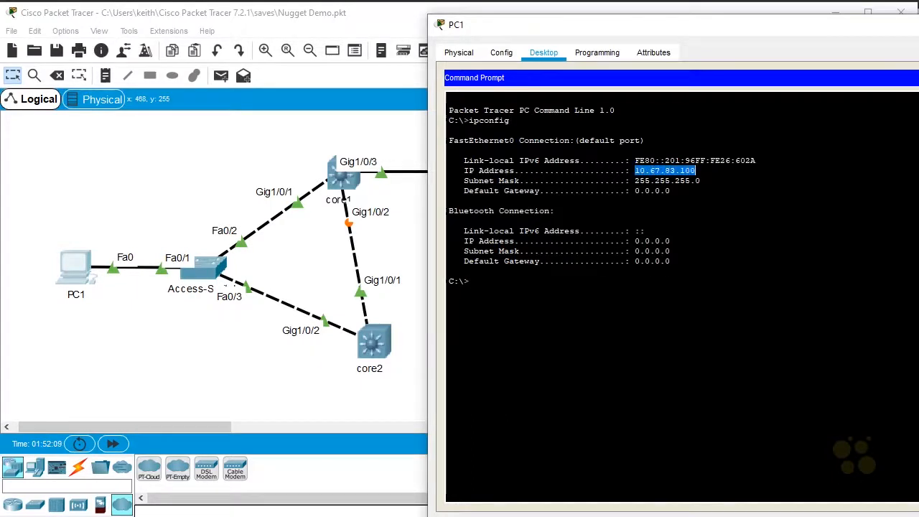
{"action": "type", "text": "ping 10.67.83.1"}
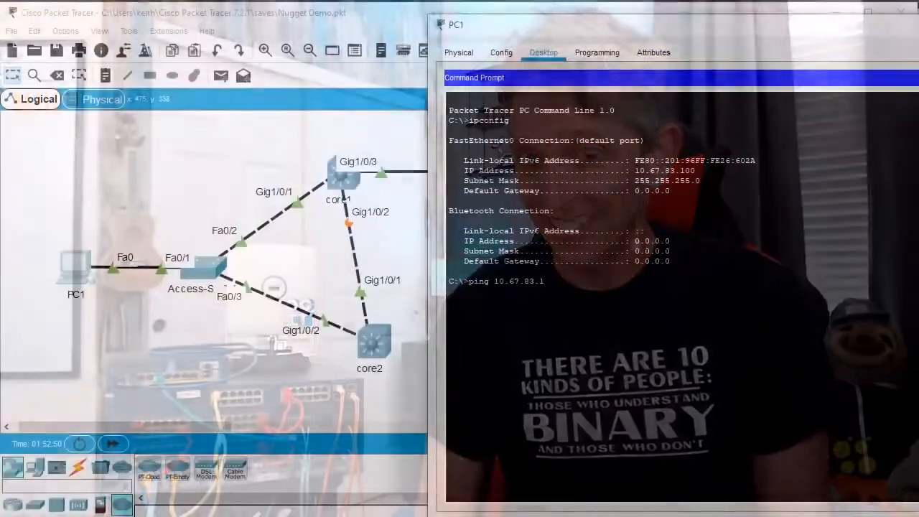
{"action": "key", "text": "Return"}
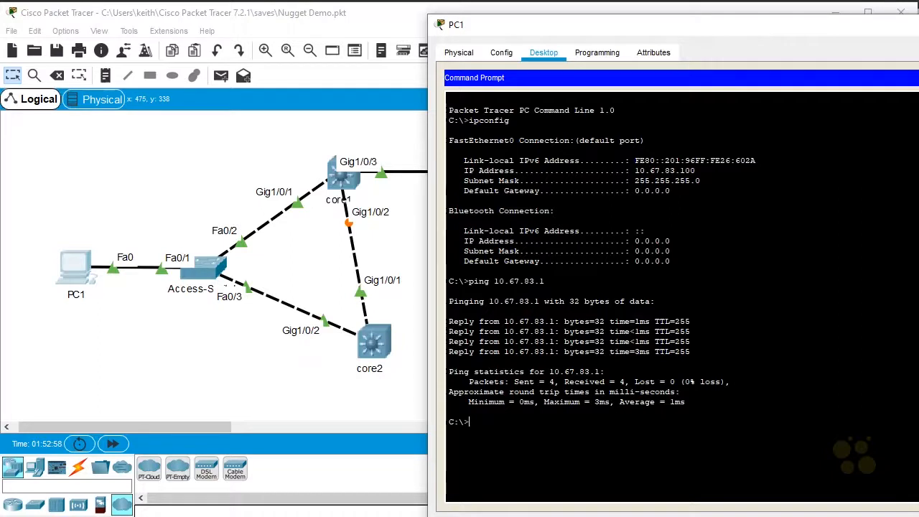
Return to the main topology window and save the Nugget Demo project
{"action": "left_click", "coordinate": [207, 176]}
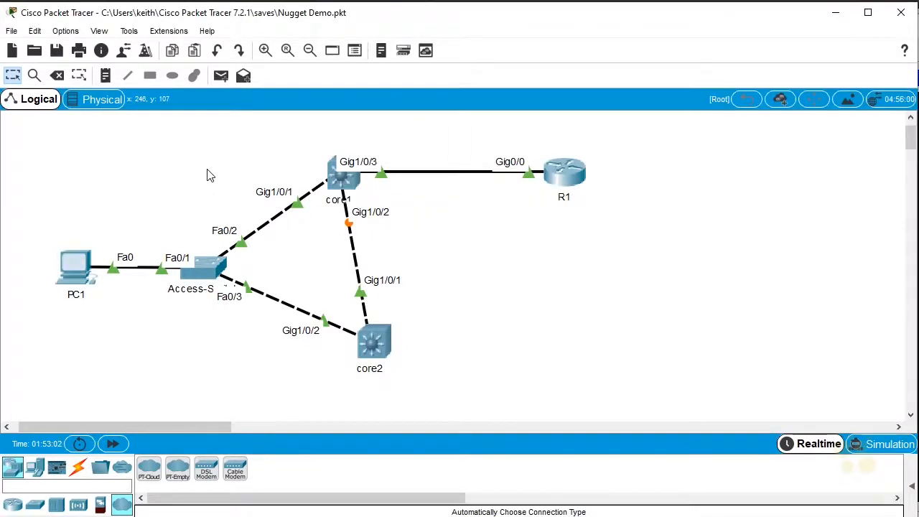
{"action": "left_click", "coordinate": [17, 32]}
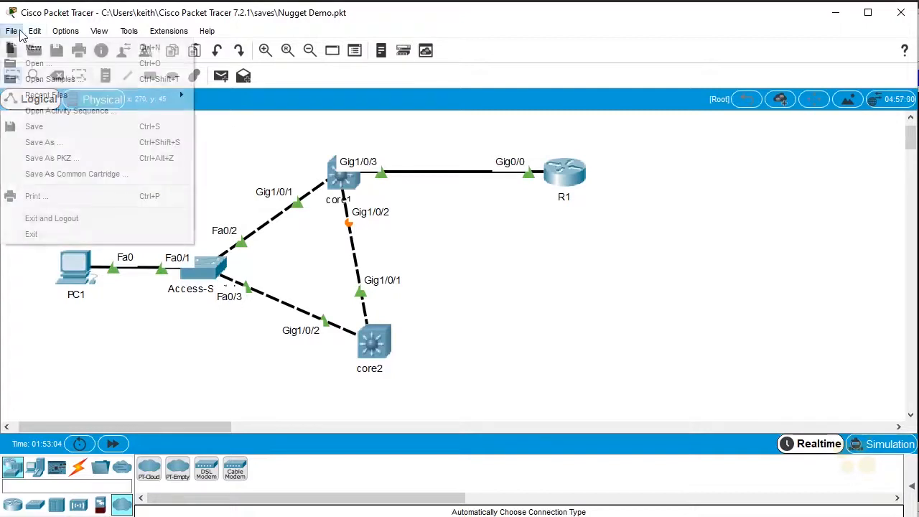
{"action": "left_click", "coordinate": [34, 127]}
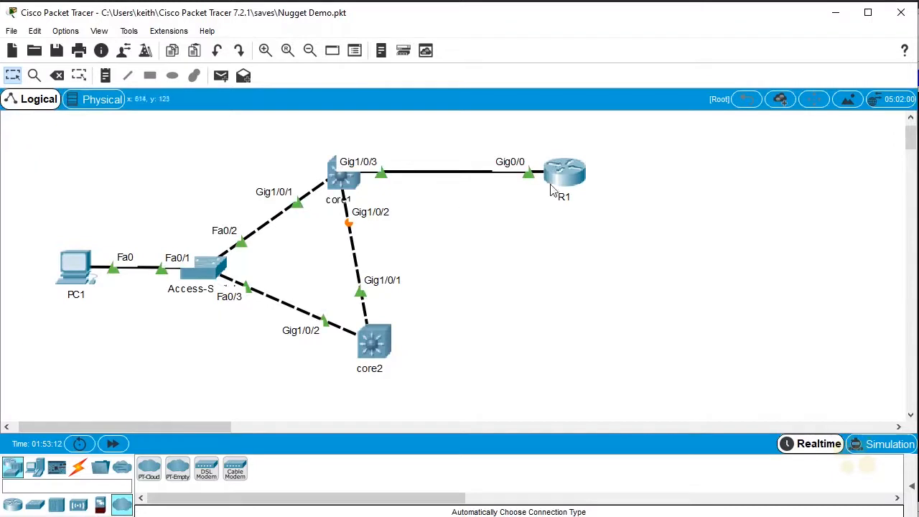
Switch the network to Simulation mode and hide all event types from the event list
{"action": "mouse_move", "coordinate": [563, 185]}
{"action": "left_click", "coordinate": [888, 446]}
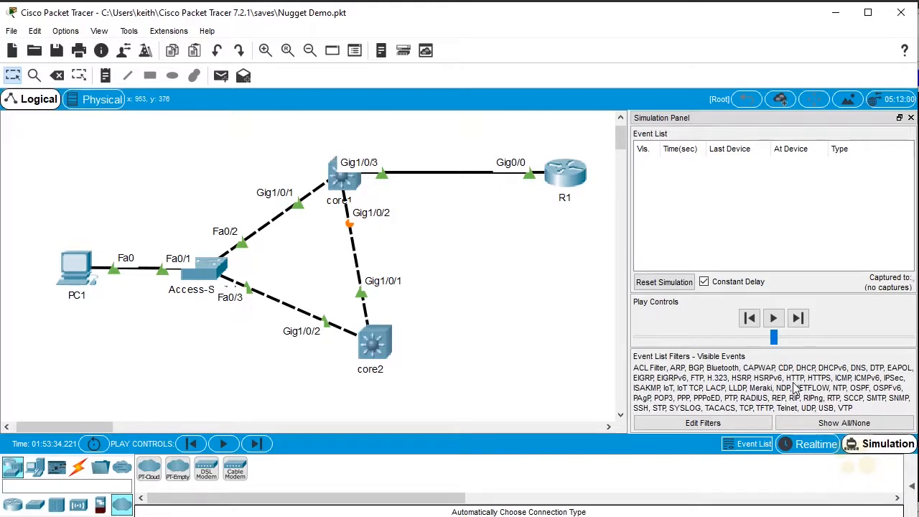
{"action": "left_click", "coordinate": [848, 427]}
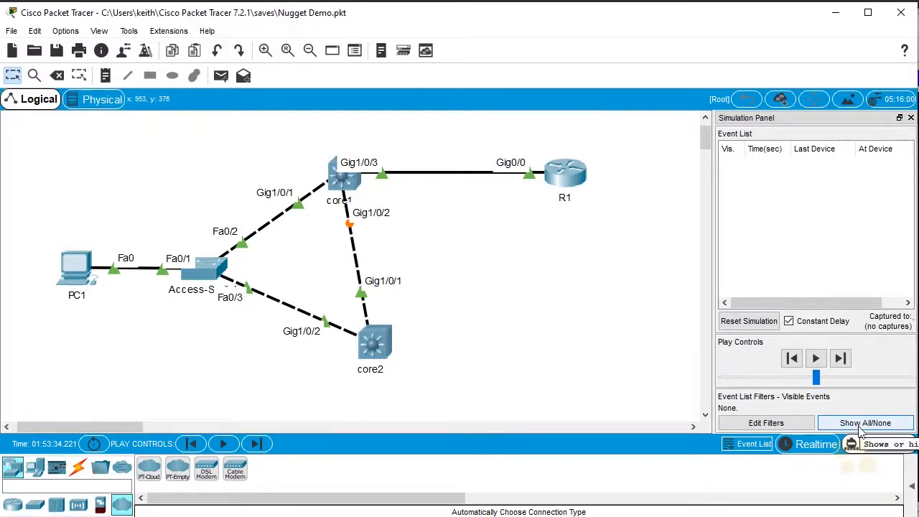
{"action": "left_click", "coordinate": [868, 429]}
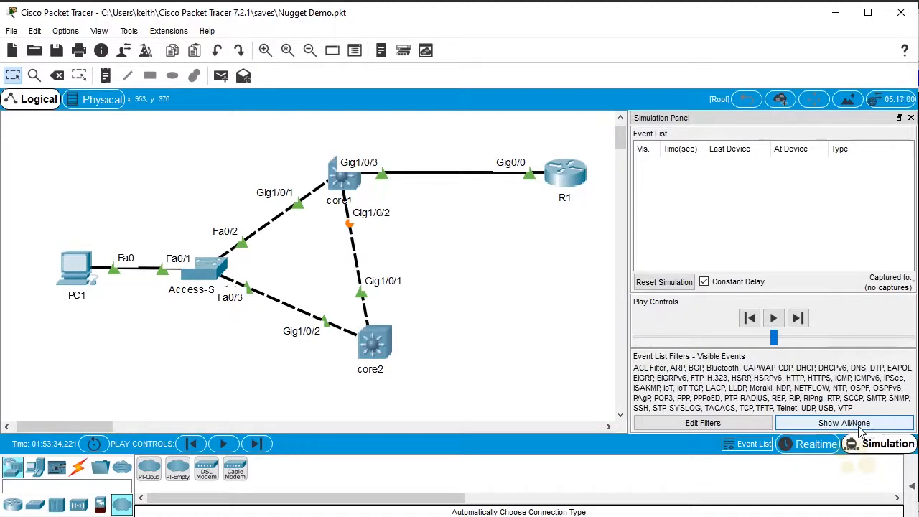
{"action": "left_click", "coordinate": [862, 427]}
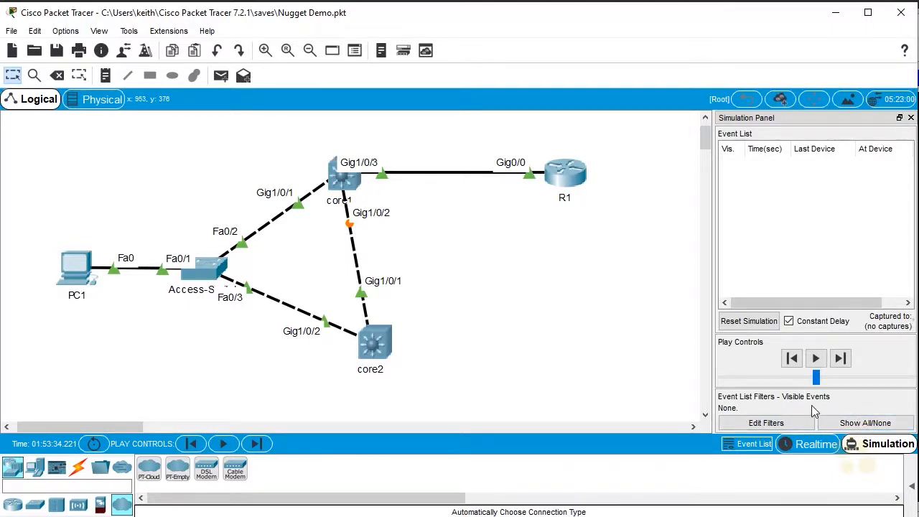
Turn off Constant Delay and set the event list filters to show only ICMP
{"action": "left_click", "coordinate": [789, 322]}
{"action": "left_click", "coordinate": [766, 423]}
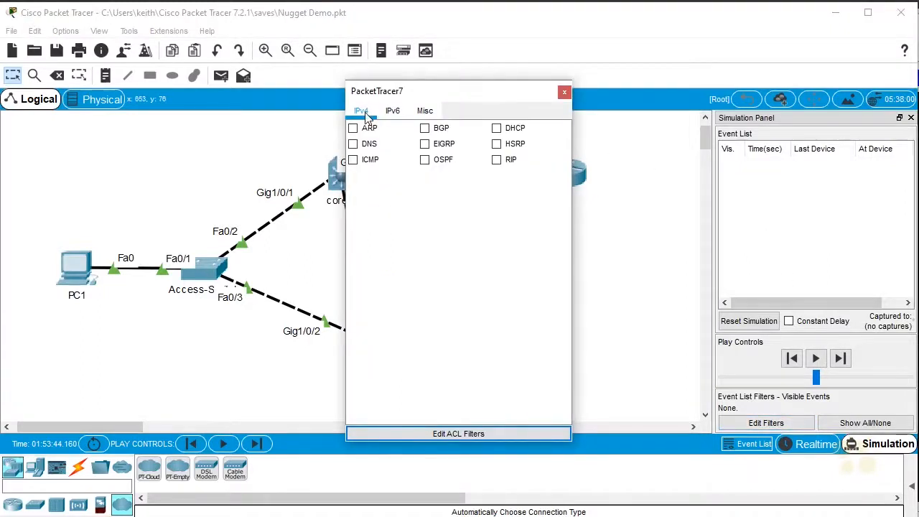
{"action": "left_click", "coordinate": [393, 113]}
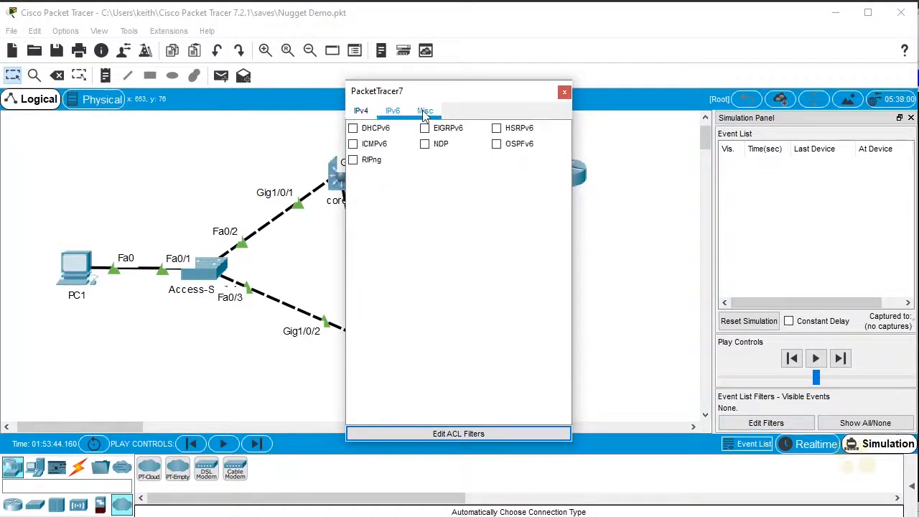
{"action": "left_click", "coordinate": [425, 111]}
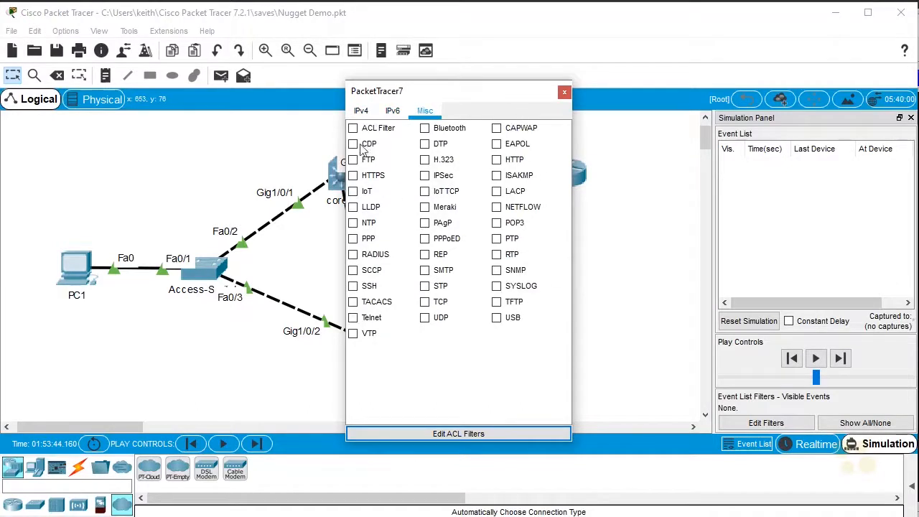
{"action": "left_click", "coordinate": [361, 114]}
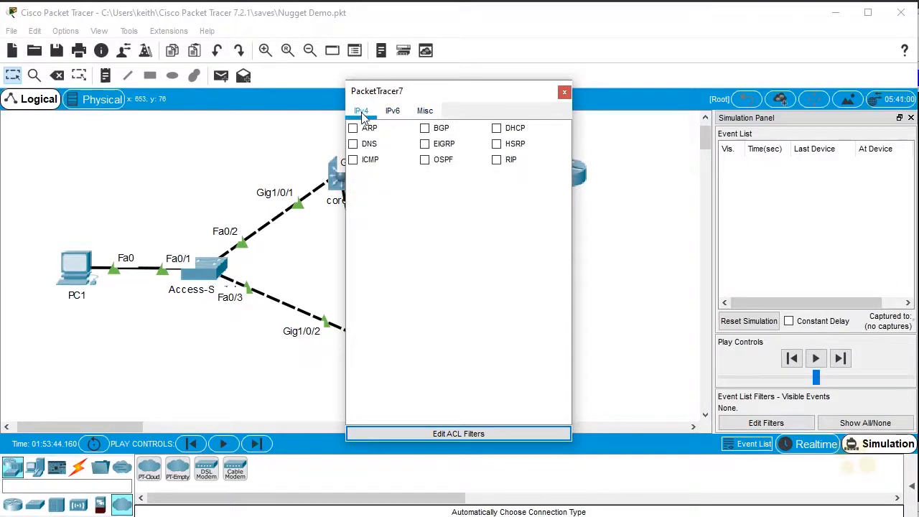
{"action": "left_click", "coordinate": [355, 163]}
{"action": "left_click", "coordinate": [565, 92]}
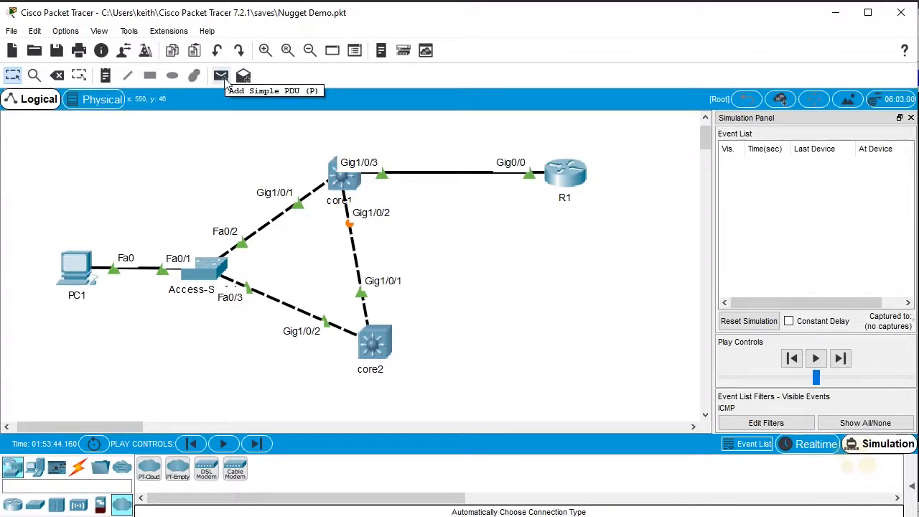
Add a simple PDU with PC1 as the source and R1 as the destination
{"action": "left_click", "coordinate": [222, 81]}
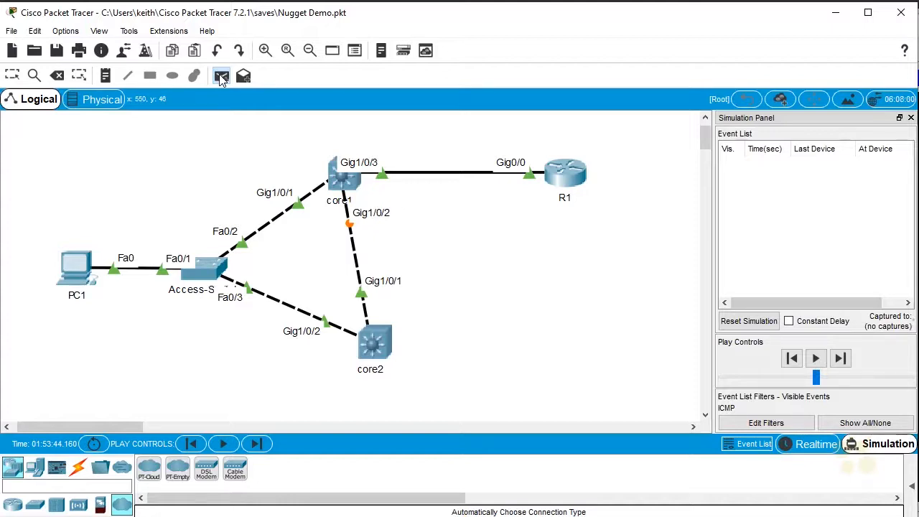
{"action": "left_click", "coordinate": [221, 76]}
{"action": "left_click", "coordinate": [74, 268]}
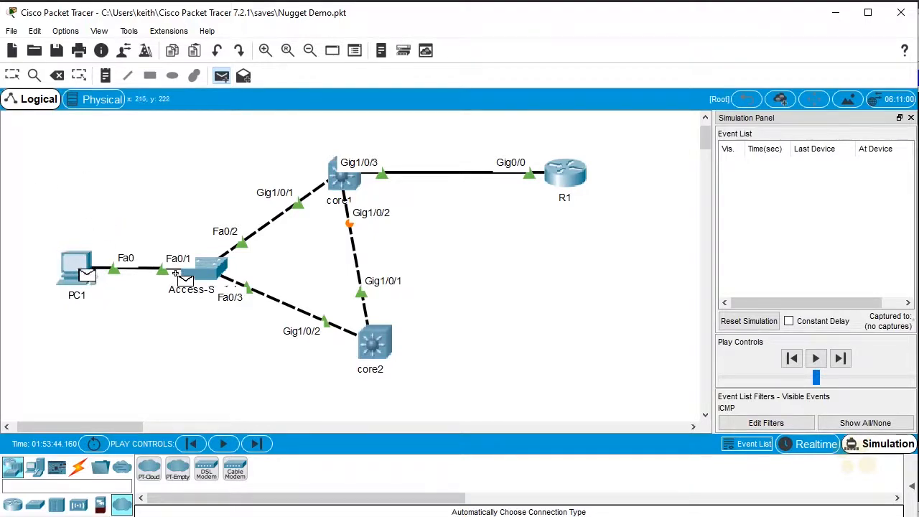
{"action": "left_click", "coordinate": [568, 177]}
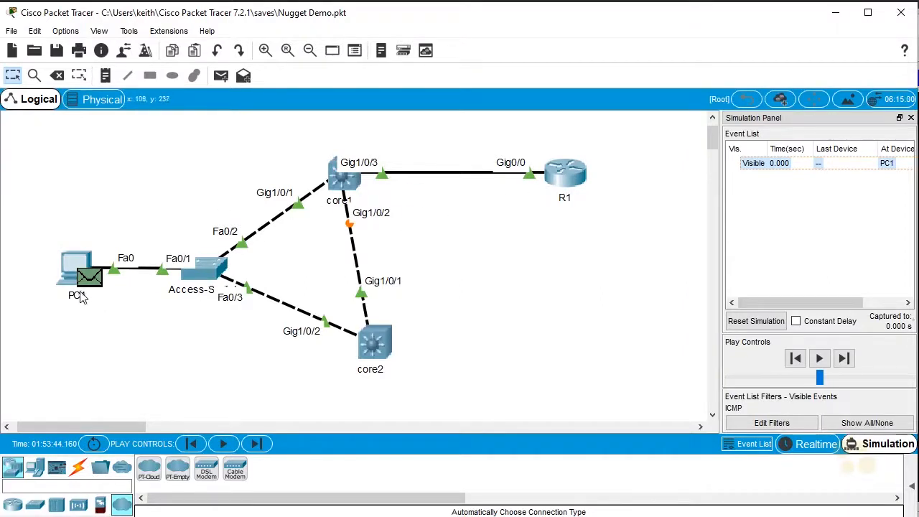
Widen the simulation panel to show the event Type column and advance the ICMP packet from PC1 to Access-Switch
{"action": "mouse_move", "coordinate": [92, 288]}
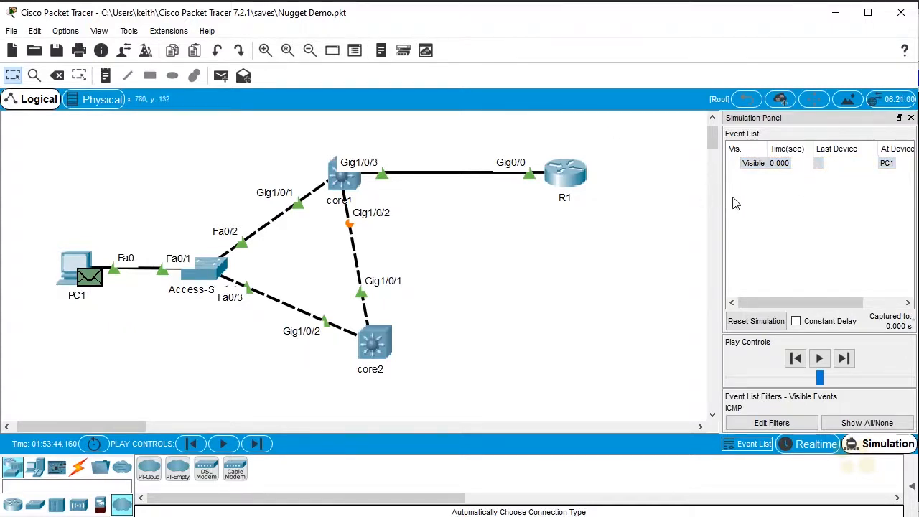
{"action": "left_click_drag", "start_coordinate": [721, 194], "coordinate": [627, 196]}
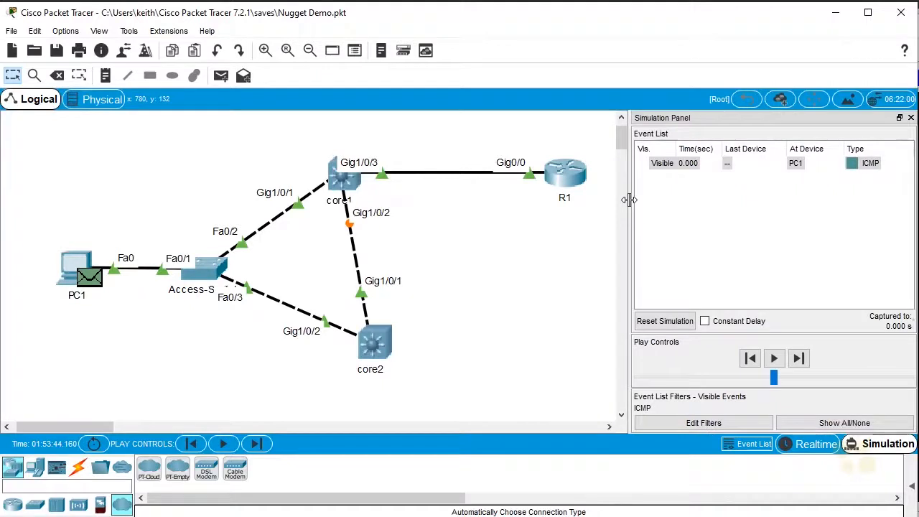
{"action": "left_click", "coordinate": [800, 359]}
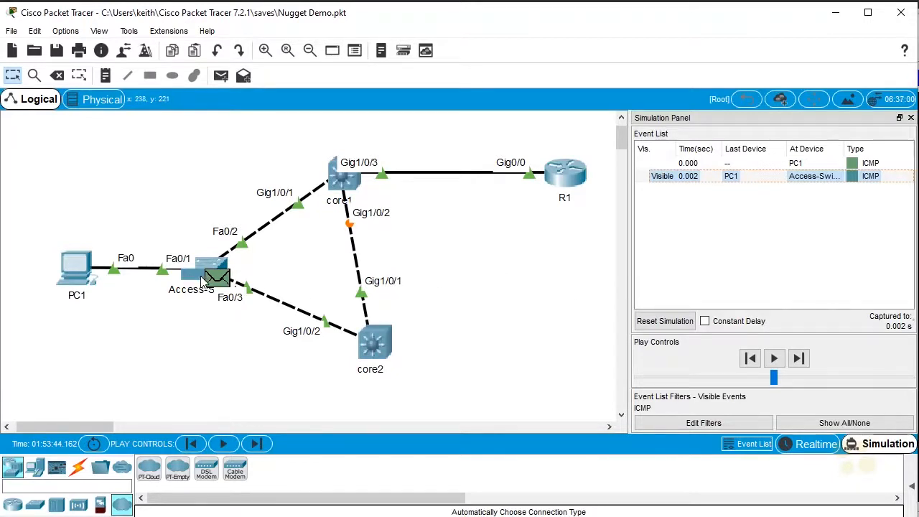
Inspect the ICMP packet's OSI model details at Access-Switch, advance to the next layer's explanation, and close the PDU information
{"action": "mouse_move", "coordinate": [203, 281]}
{"action": "left_click", "coordinate": [219, 280]}
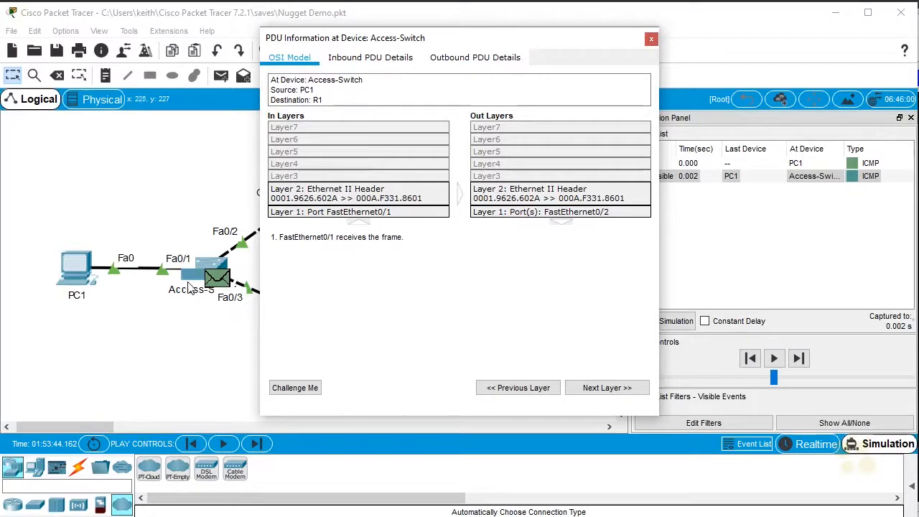
{"action": "left_click", "coordinate": [600, 391]}
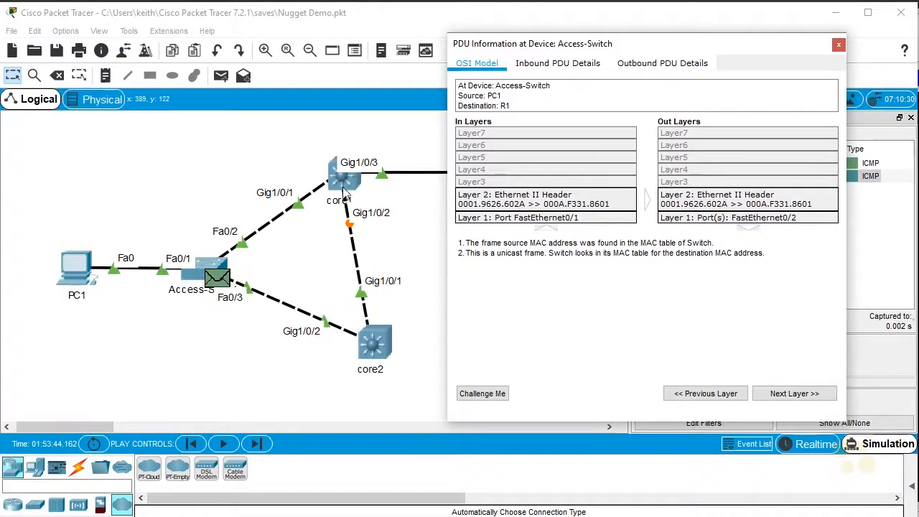
{"action": "left_click", "coordinate": [840, 46]}
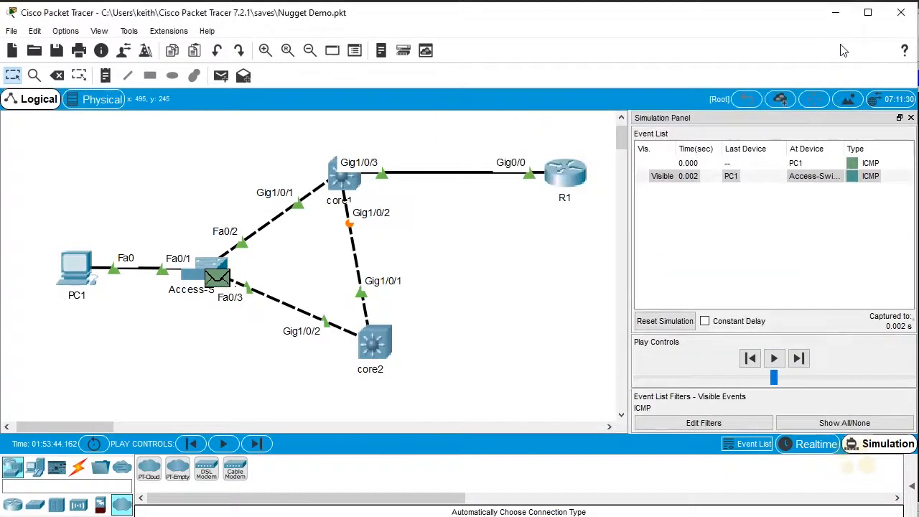
Advance the ICMP packet event by event through core1 to R1, and its reply back to core1
{"action": "left_click", "coordinate": [800, 359]}
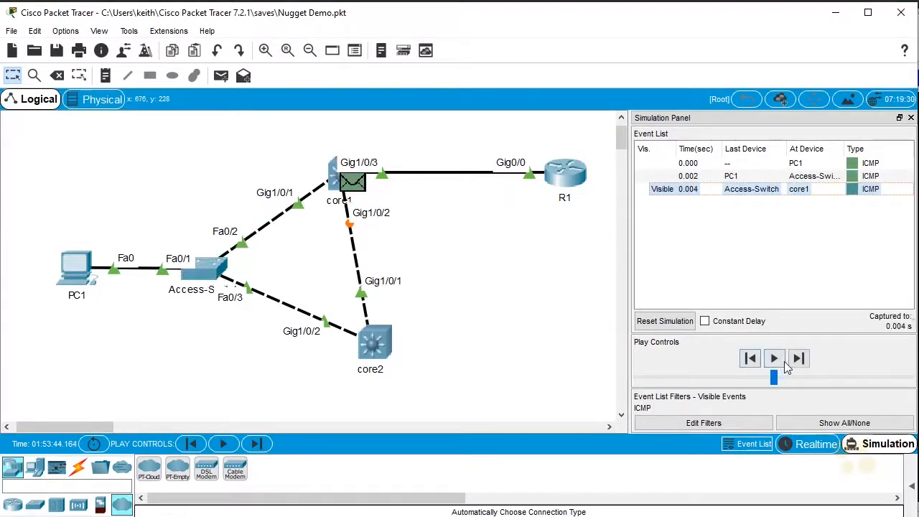
{"action": "left_click", "coordinate": [801, 360]}
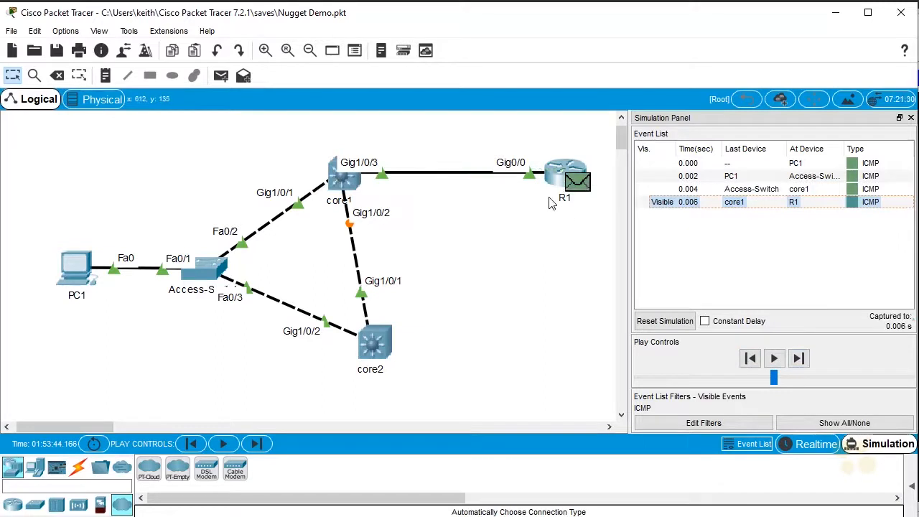
{"action": "mouse_move", "coordinate": [573, 213]}
{"action": "left_click", "coordinate": [801, 360]}
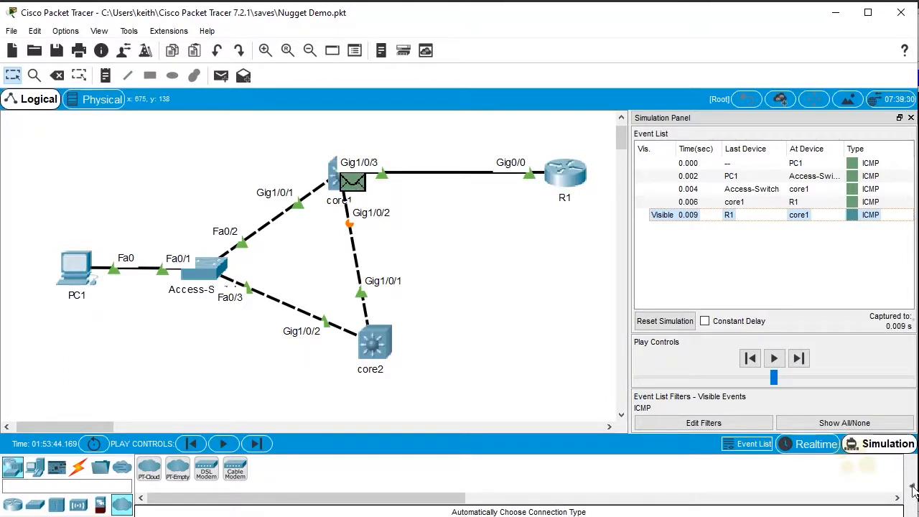
Show the user-created PDU list and advance the ICMP reply through Access-Switch back to PC1
{"action": "left_click", "coordinate": [914, 490]}
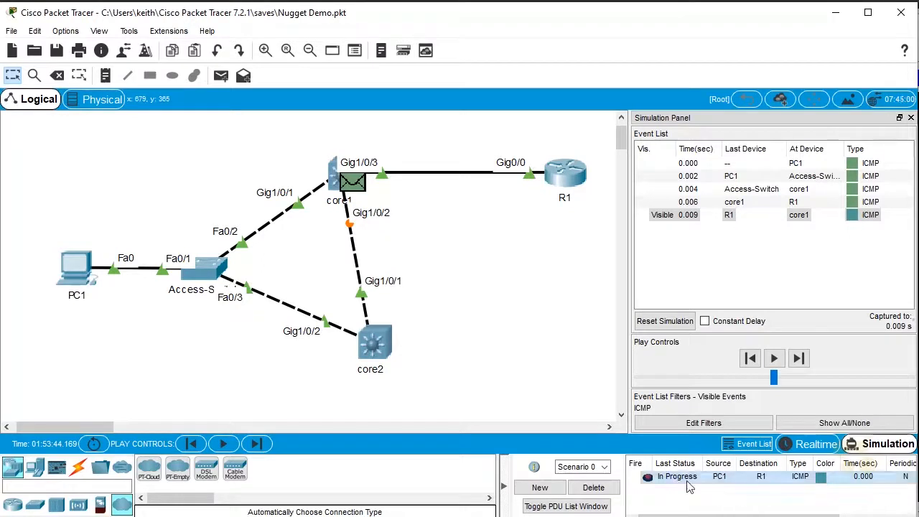
{"action": "left_click", "coordinate": [799, 360]}
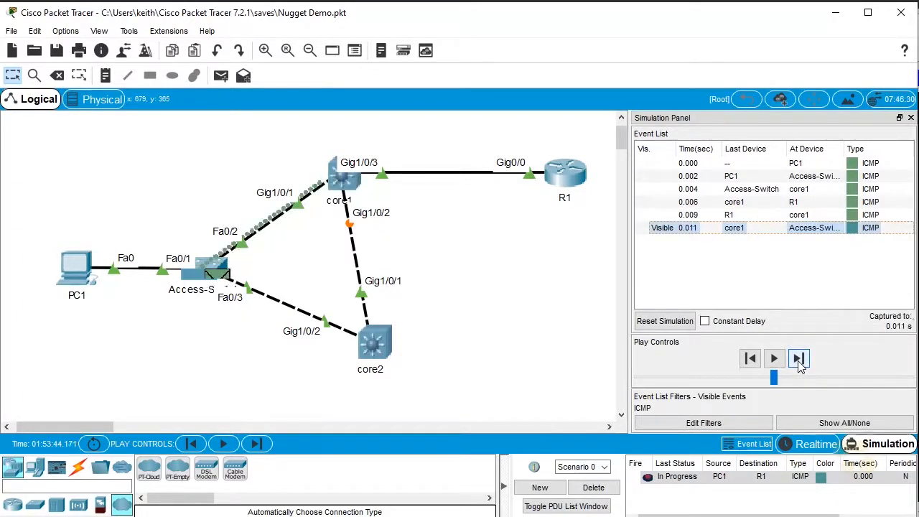
{"action": "left_click", "coordinate": [799, 360]}
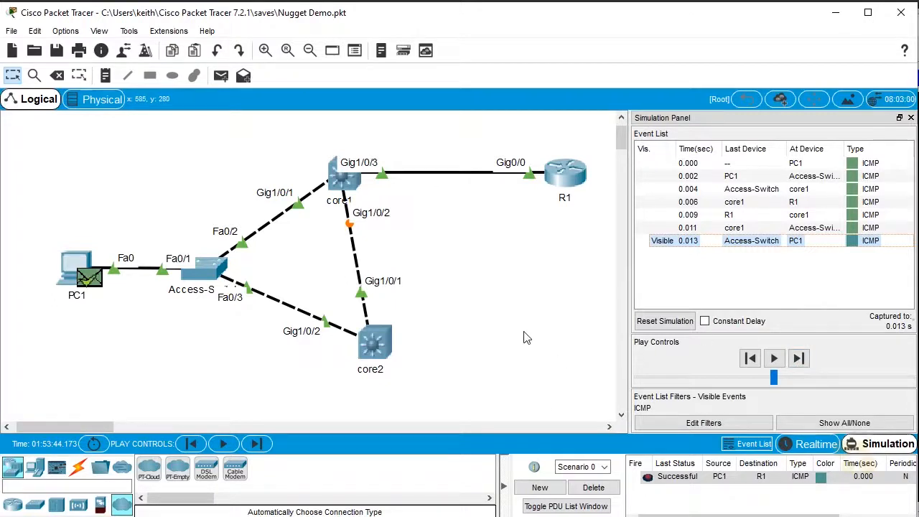
Reset the simulation, play the ICMP exchange automatically, and increase the playback speed
{"action": "left_click", "coordinate": [674, 325]}
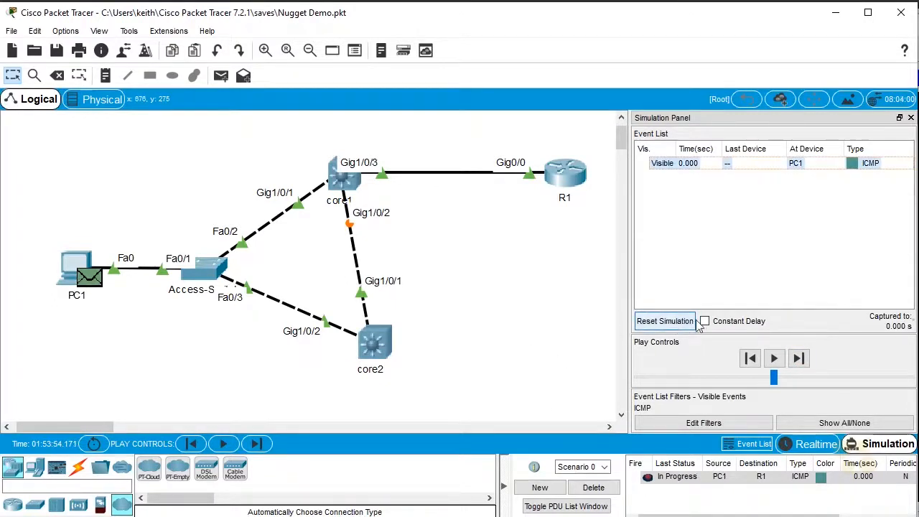
{"action": "left_click", "coordinate": [774, 362]}
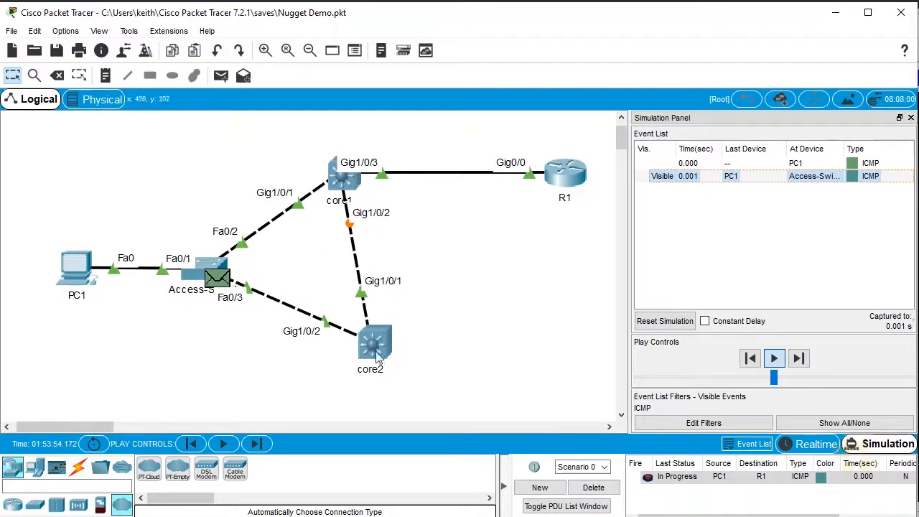
{"action": "left_click_drag", "start_coordinate": [775, 377], "coordinate": [850, 379]}
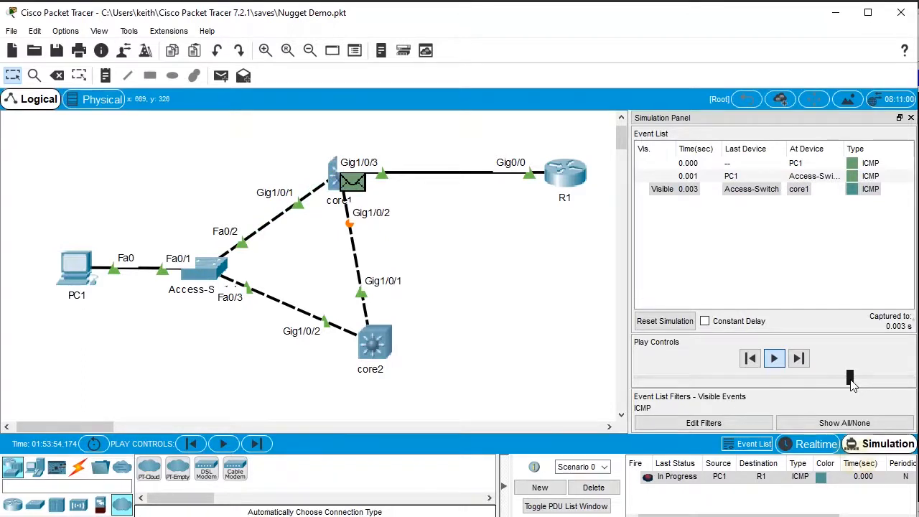
{"action": "left_click_drag", "start_coordinate": [851, 380], "coordinate": [879, 380]}
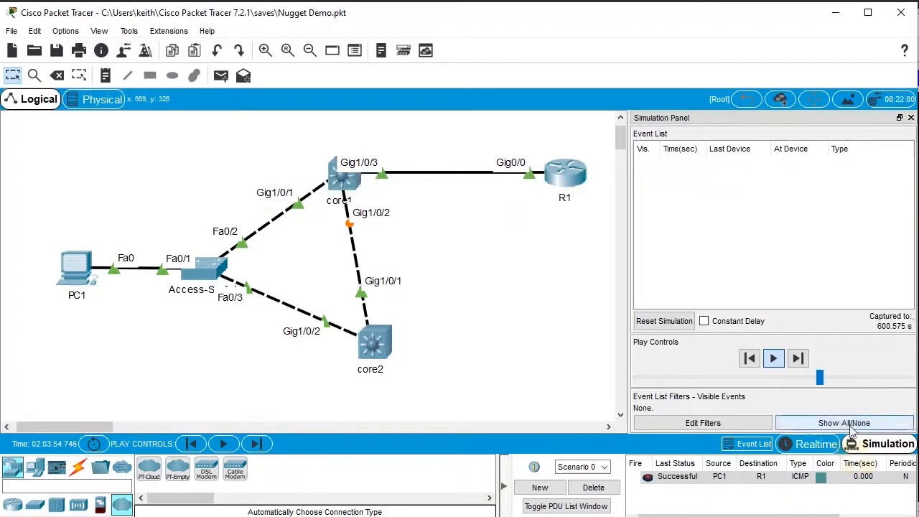
Hide all event types and delete the PC1-to-R1 PDU from Scenario 0
{"action": "left_click", "coordinate": [843, 427]}
{"action": "left_click", "coordinate": [845, 428]}
{"action": "double_click", "coordinate": [686, 483]}
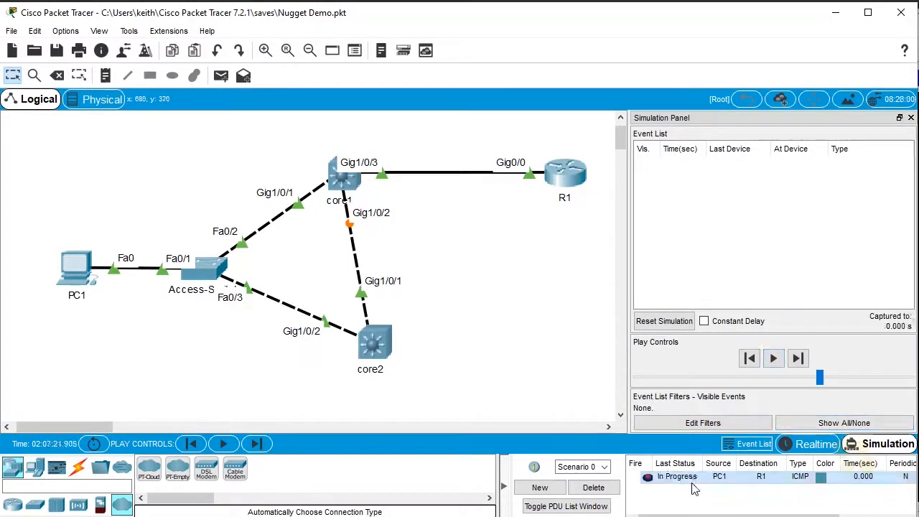
{"action": "left_click", "coordinate": [608, 489]}
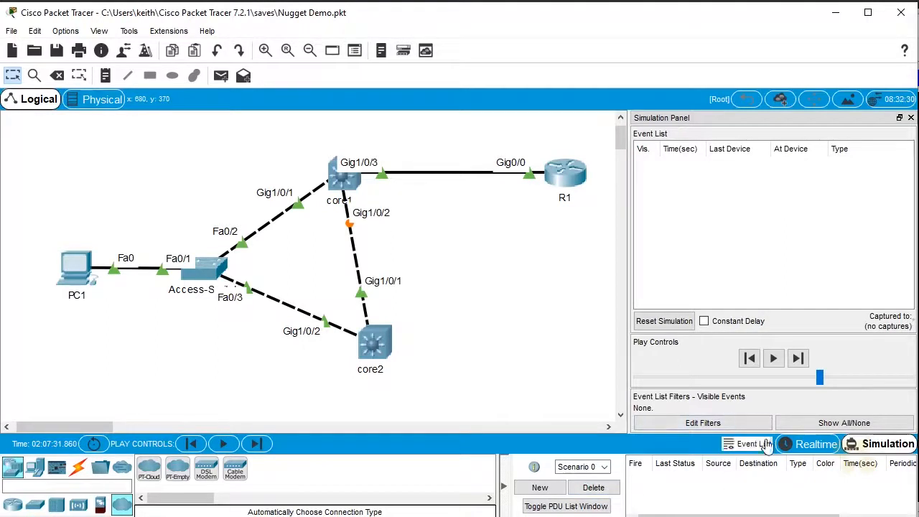
Set the event list filters to show only the IPv4 protocol ARP
{"action": "left_click", "coordinate": [714, 426]}
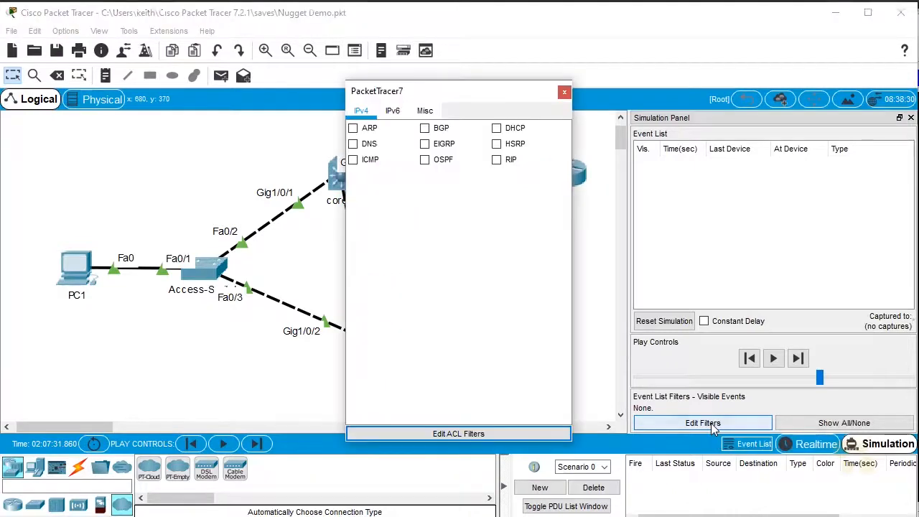
{"action": "left_click", "coordinate": [353, 128]}
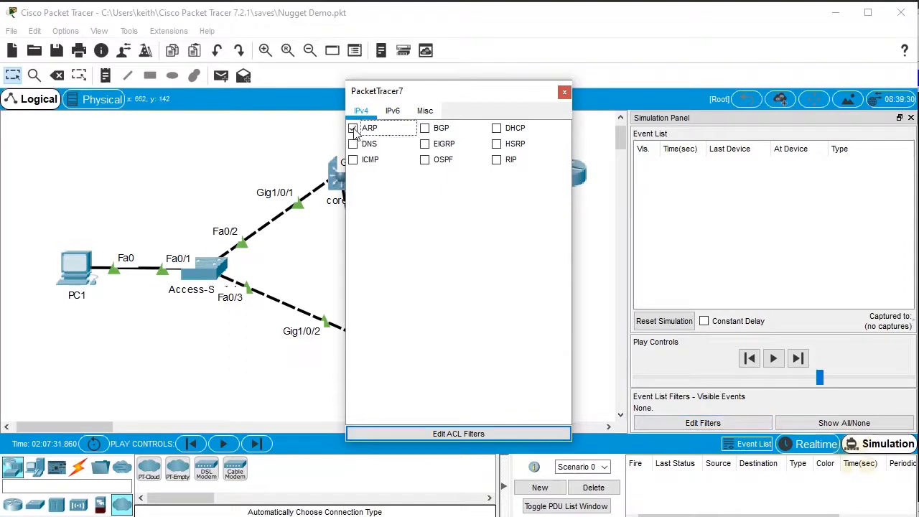
{"action": "left_click", "coordinate": [564, 92]}
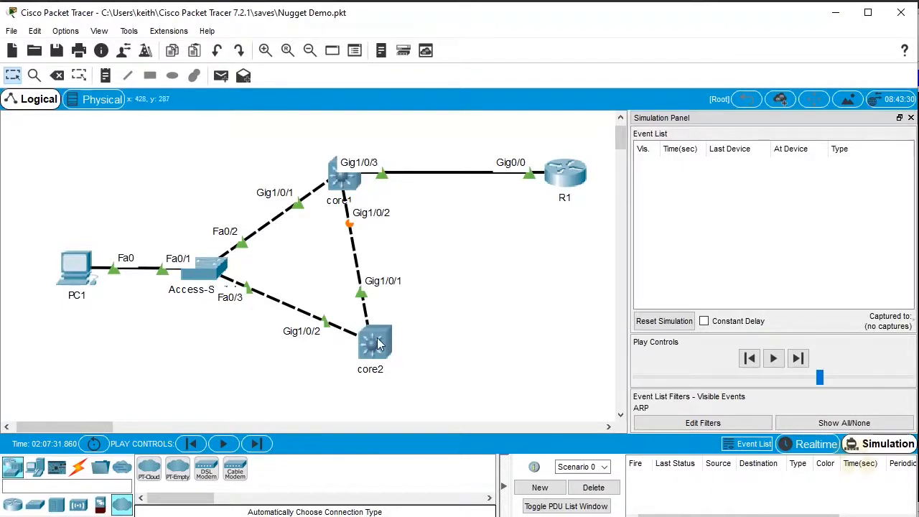
Ping the address 10.67.83.99 from PC1's command prompt
{"action": "left_click", "coordinate": [76, 267]}
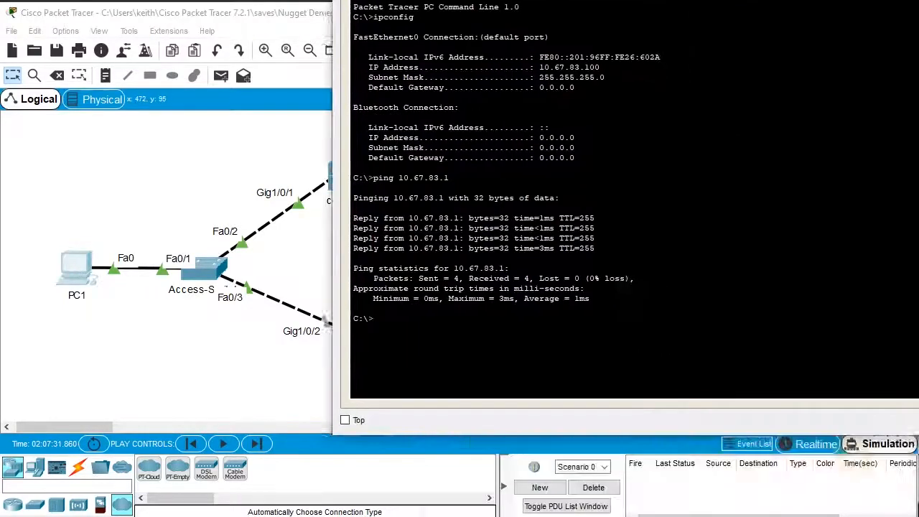
{"action": "left_click_drag", "start_coordinate": [574, 0], "coordinate": [452, 0]}
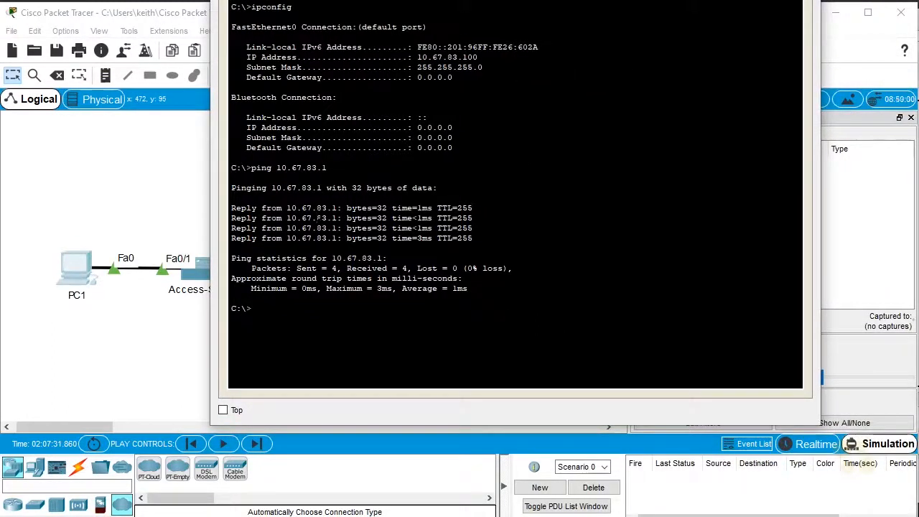
{"action": "type", "text": "ping 10.67.83.99"}
{"action": "key", "text": "Return"}
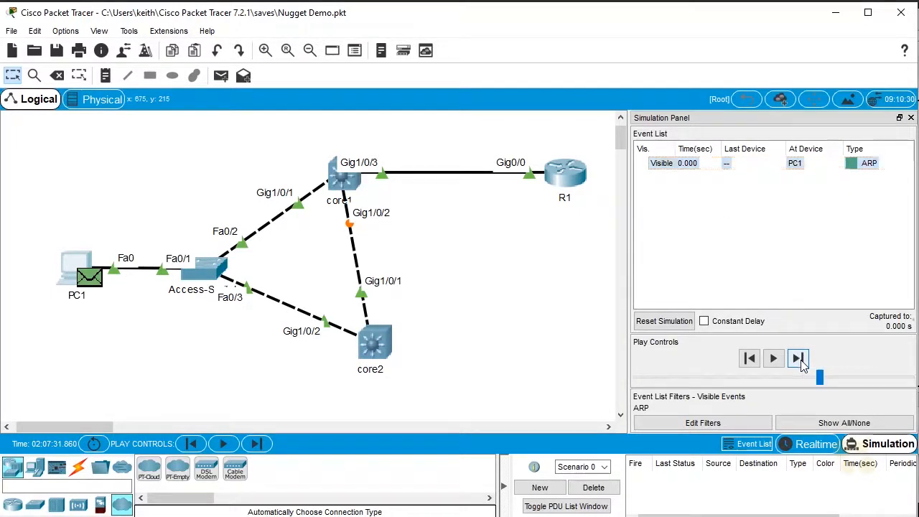
Advance the ARP request to Access-Switch, then inspect its OSI model details there and close the PDU information
{"action": "left_click", "coordinate": [800, 359]}
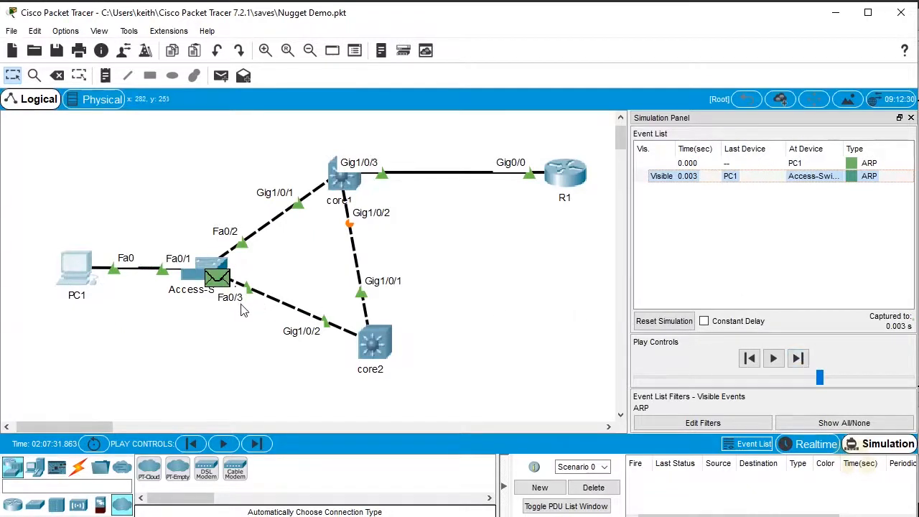
{"action": "left_click", "coordinate": [221, 278]}
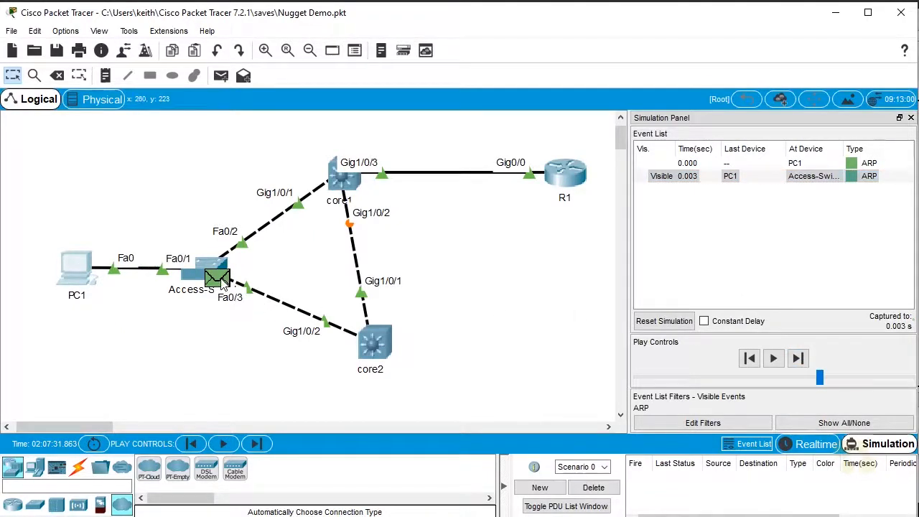
{"action": "left_click", "coordinate": [223, 281]}
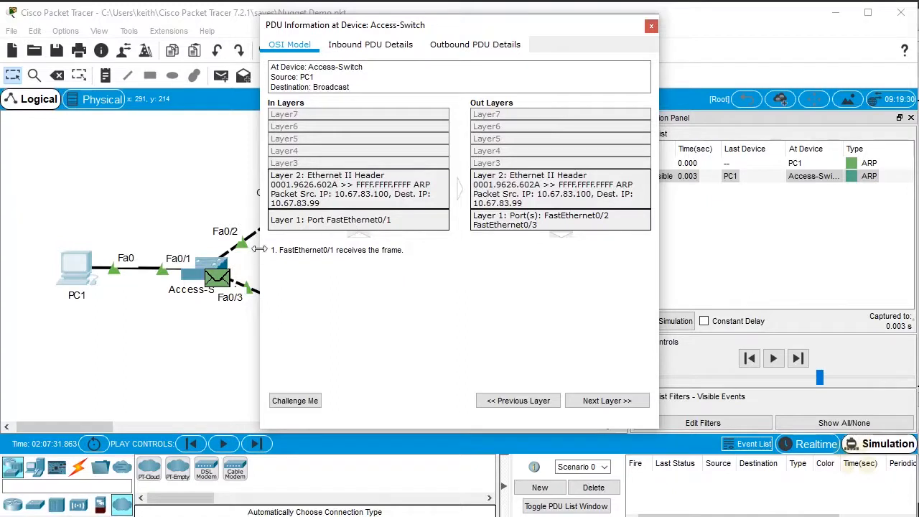
{"action": "left_click", "coordinate": [652, 26]}
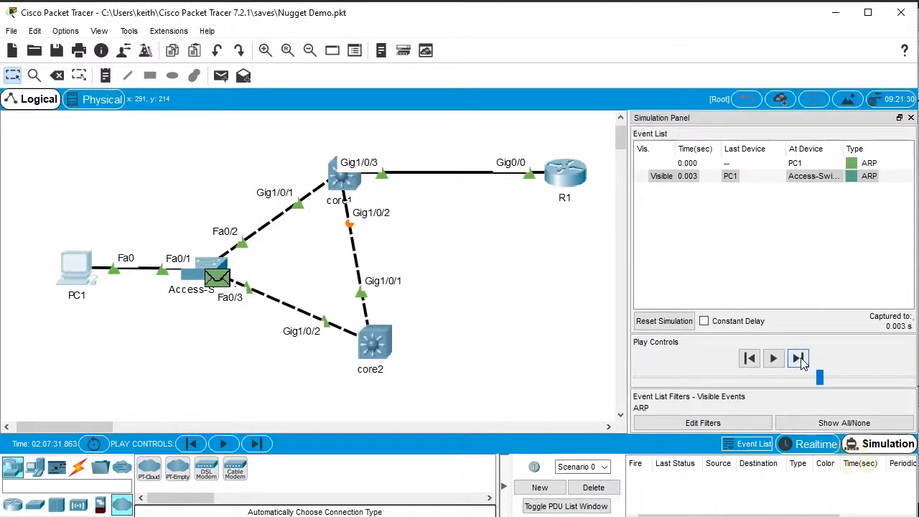
Advance the ARP broadcast beyond Access-Switch to core1 and core2, and play the rest of the simulation automatically
{"action": "left_click", "coordinate": [800, 359]}
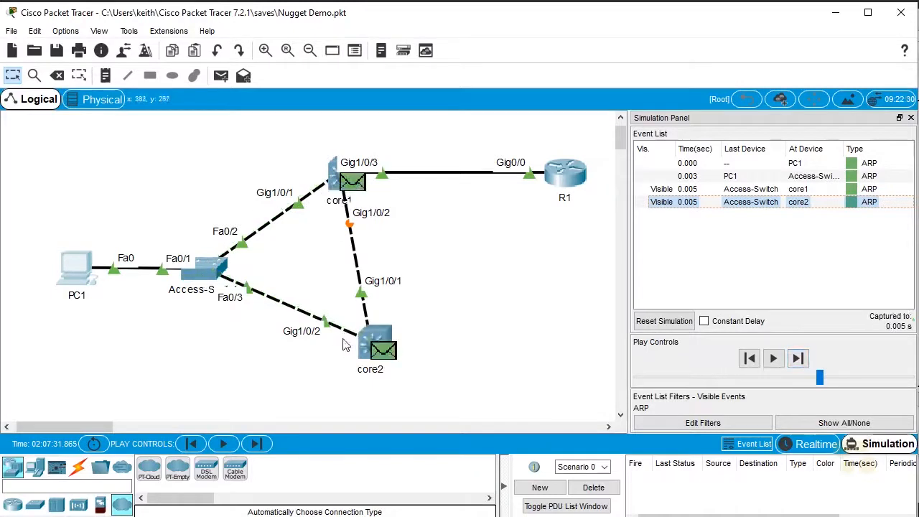
{"action": "left_click", "coordinate": [800, 359]}
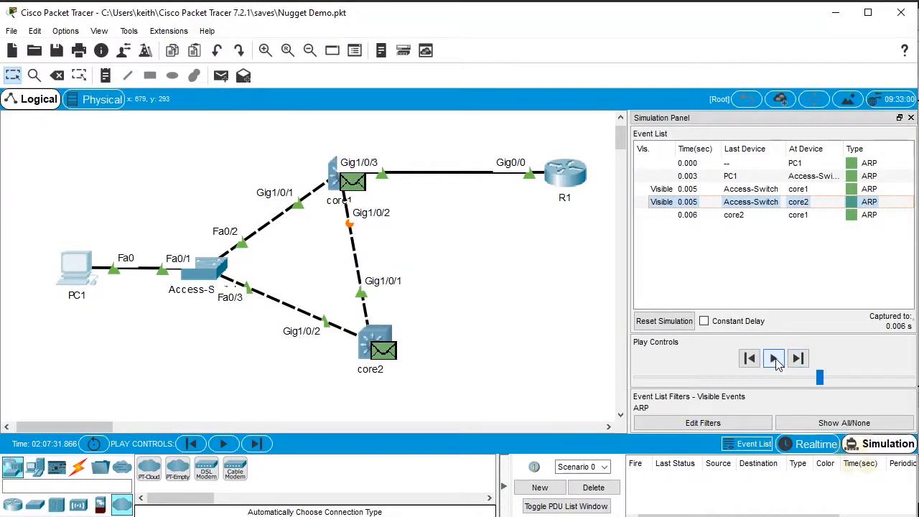
{"action": "left_click", "coordinate": [775, 360]}
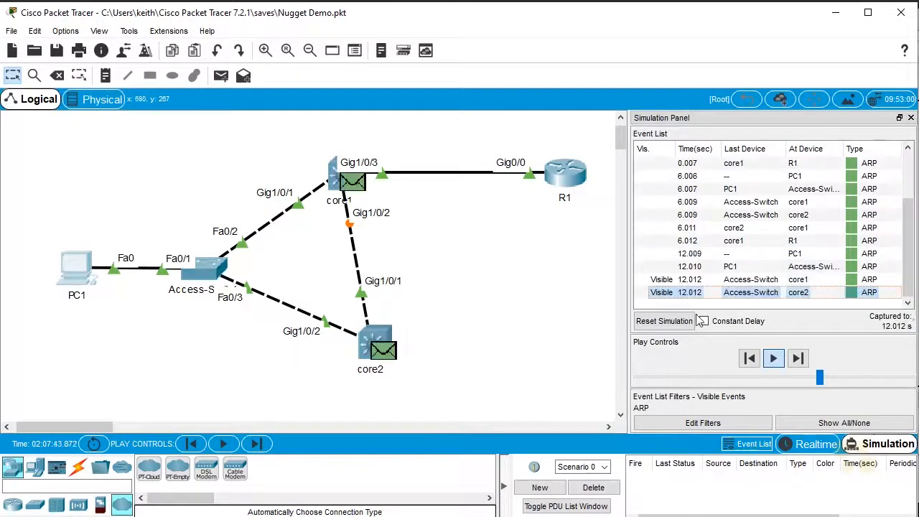
Reset the simulation and clear the event list filters so that no event types are shown
{"action": "left_click", "coordinate": [670, 322]}
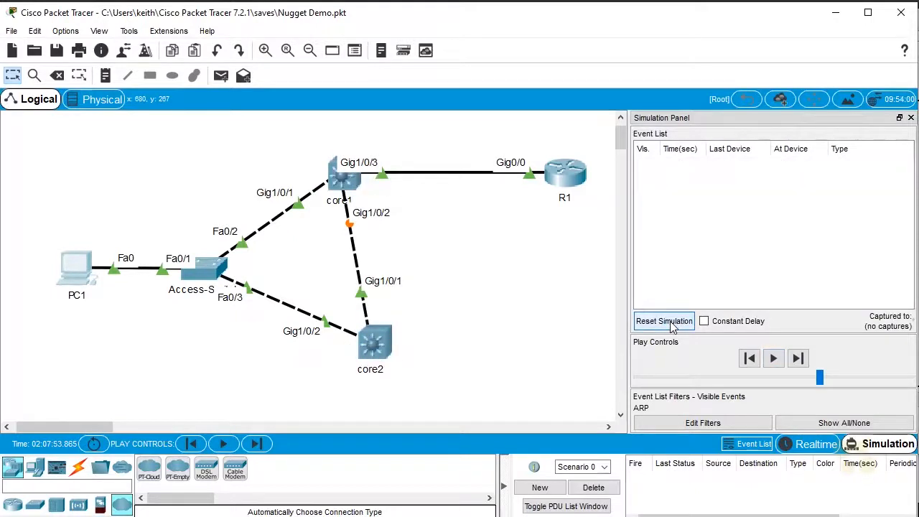
{"action": "left_click", "coordinate": [842, 423]}
{"action": "left_click", "coordinate": [842, 424]}
{"action": "left_click", "coordinate": [842, 423]}
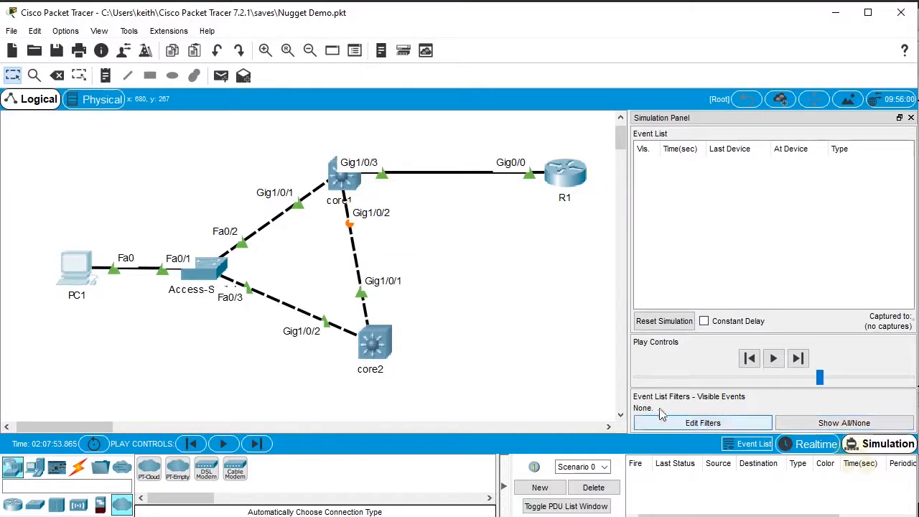